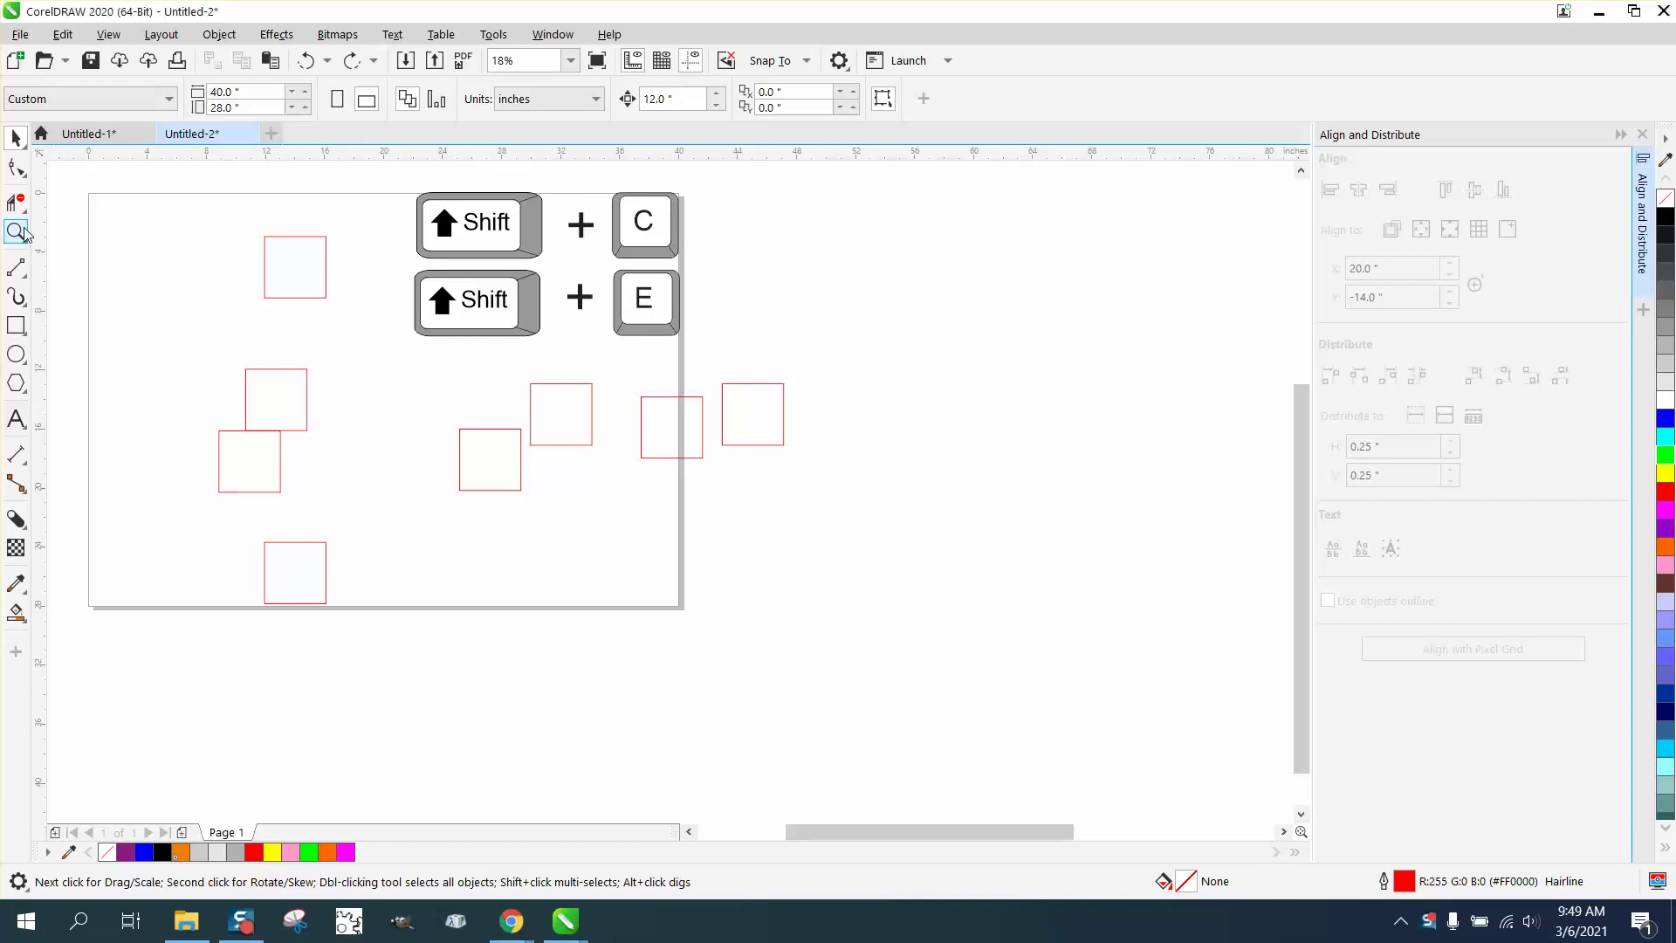
- Zoom in on the scattered squares and centre-align the four left squares into a column
left_click_drag(176, 187, 677, 536)
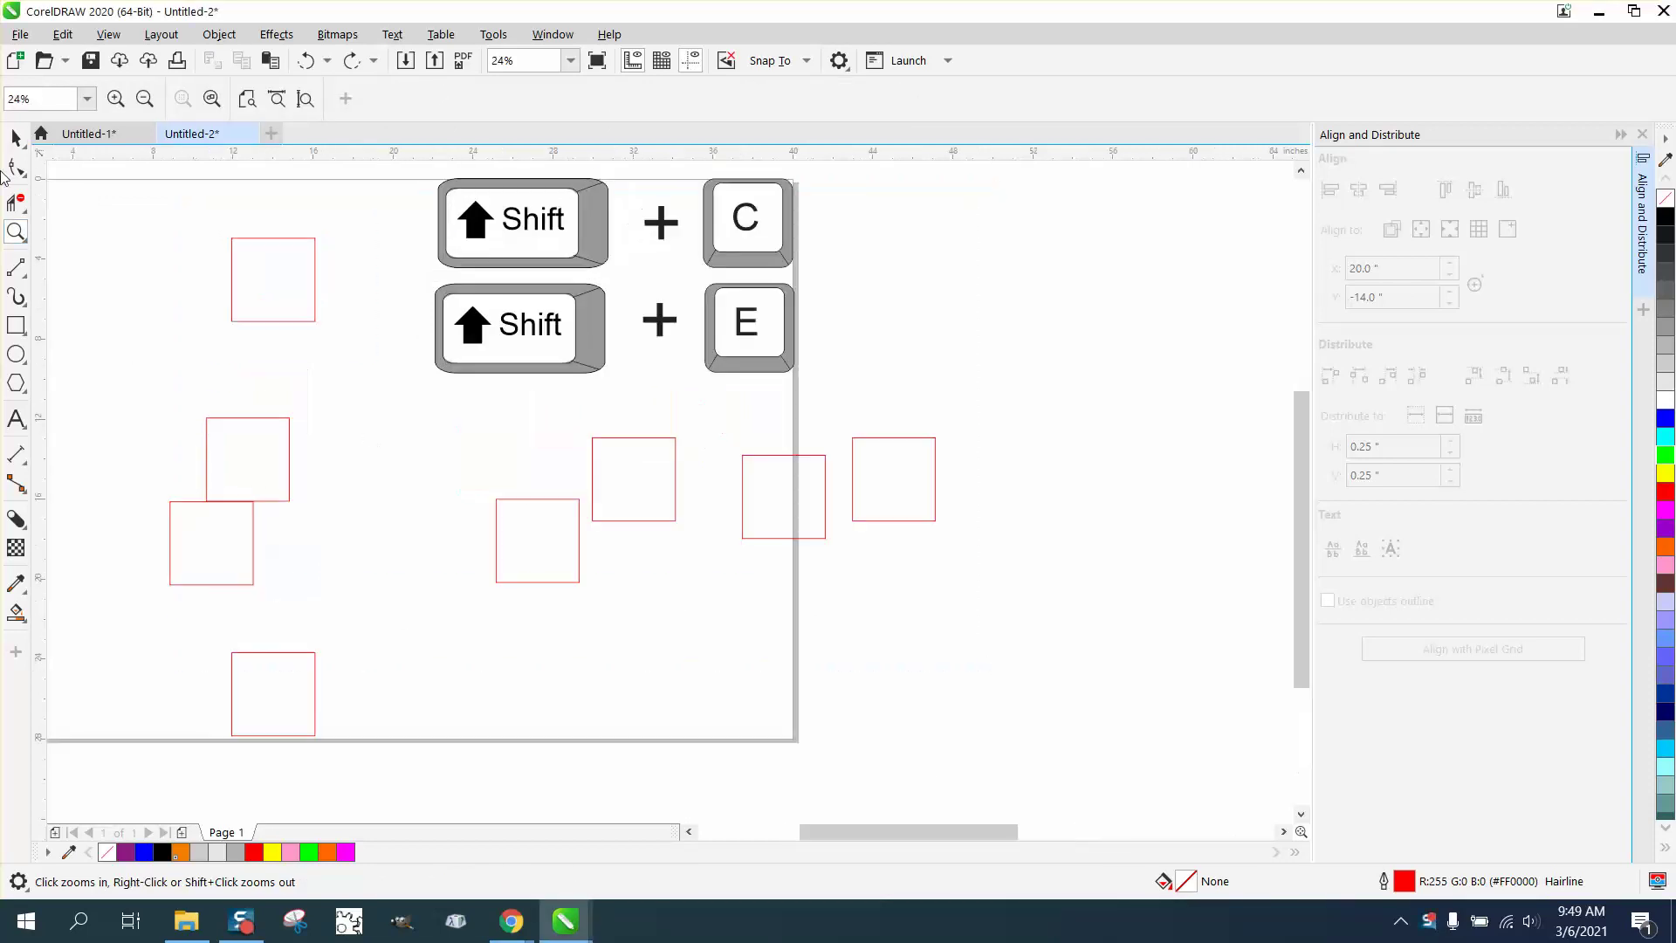
left_click(15, 138)
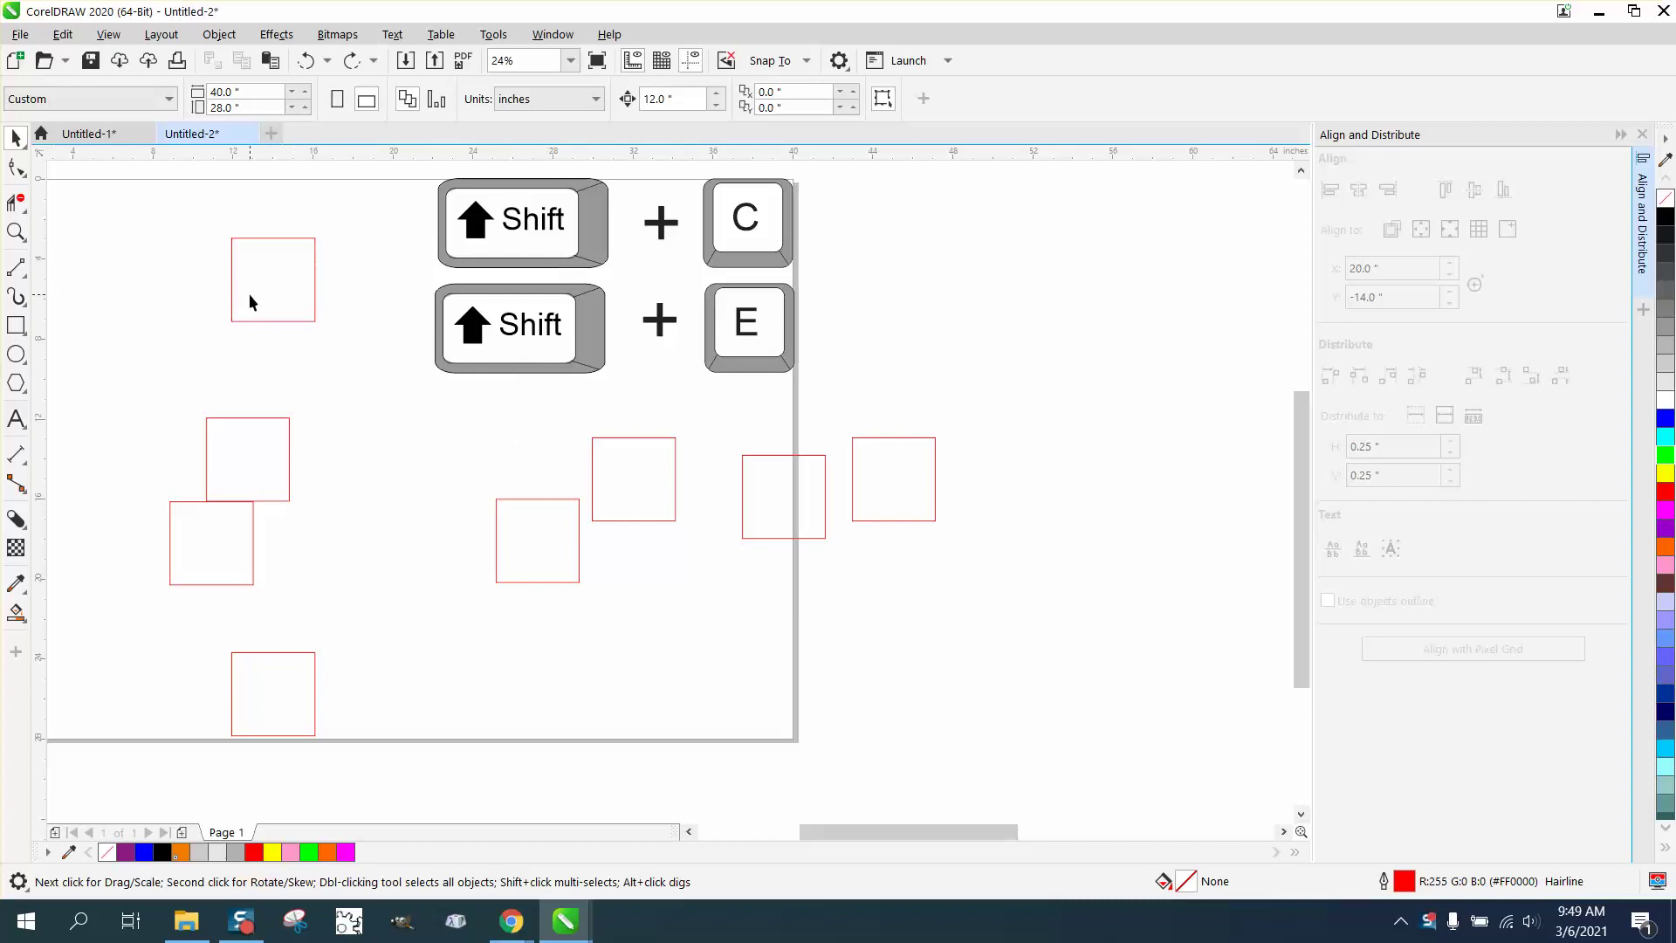
scroll(256, 296, "down", 1)
mouse_move(178, 222)
left_mouse_down()
mouse_move(293, 562)
mouse_move(322, 572)
left_mouse_up()
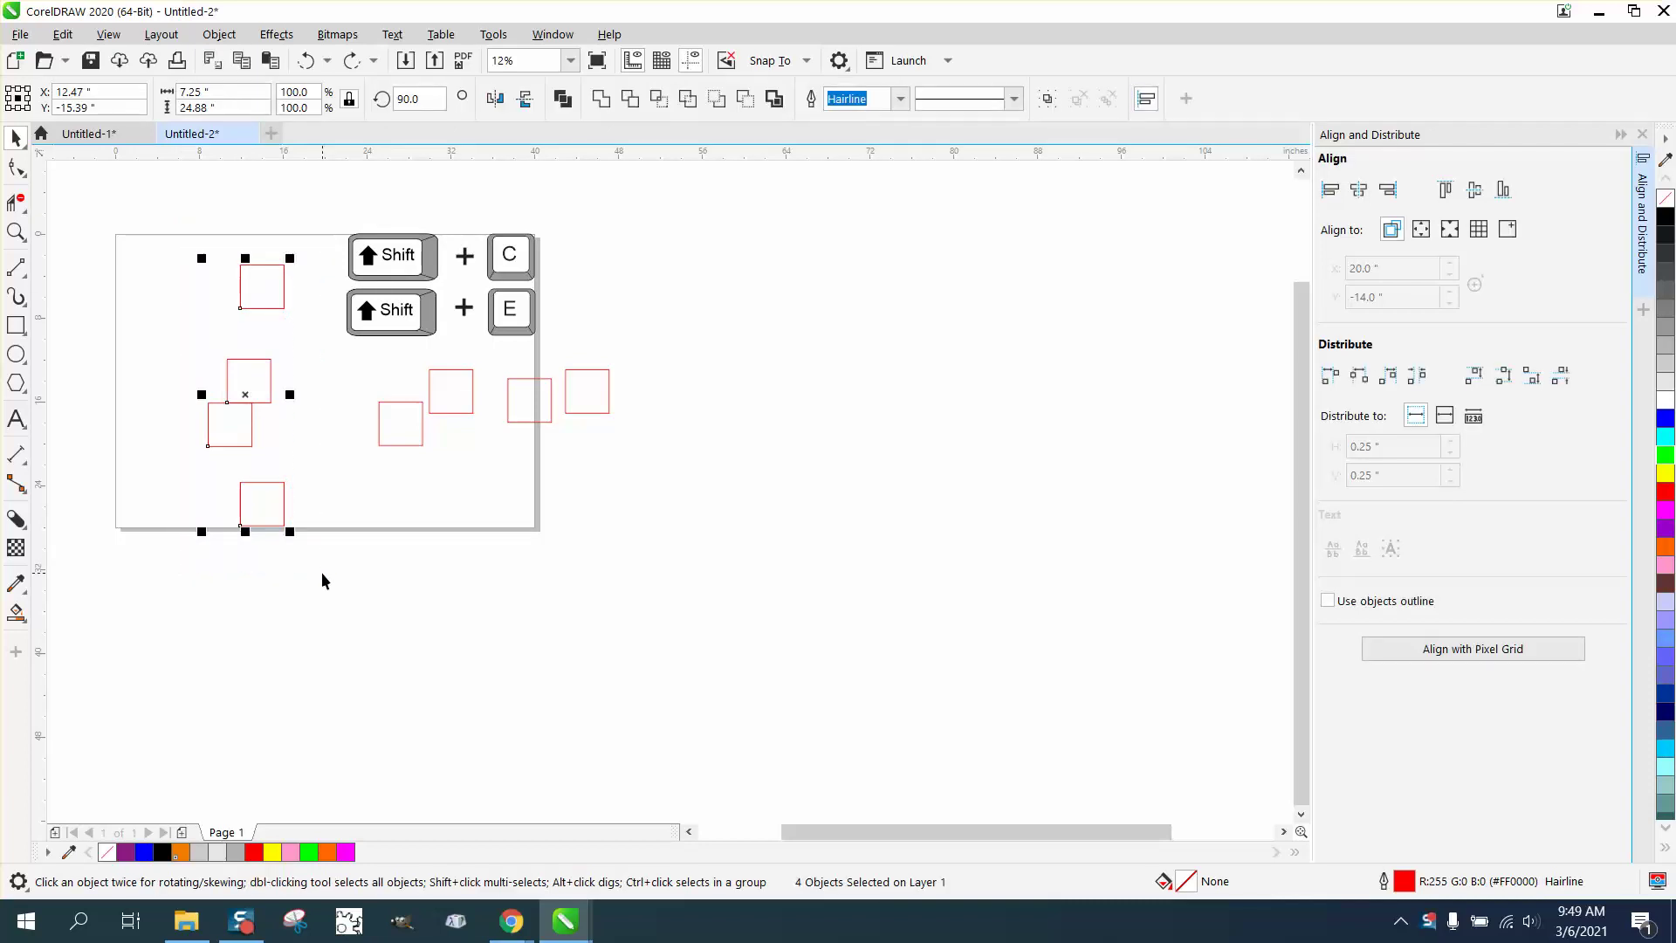
key("c")
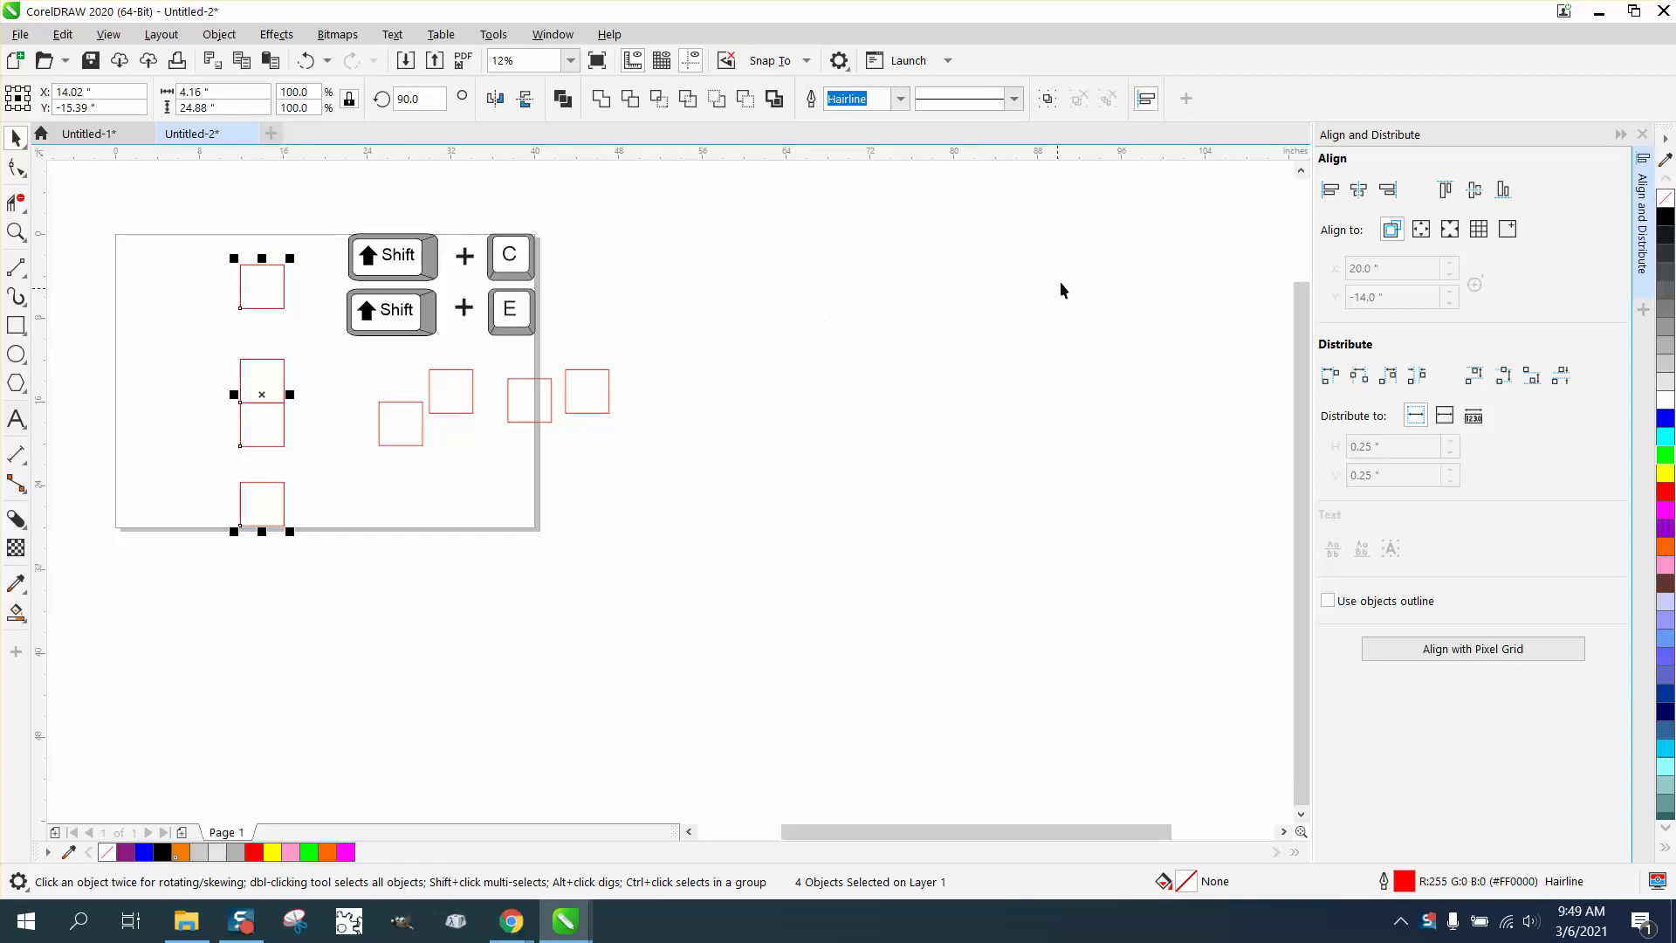
- Distribute the column squares evenly, then undo that and reselect the four squares
left_click(1560, 377)
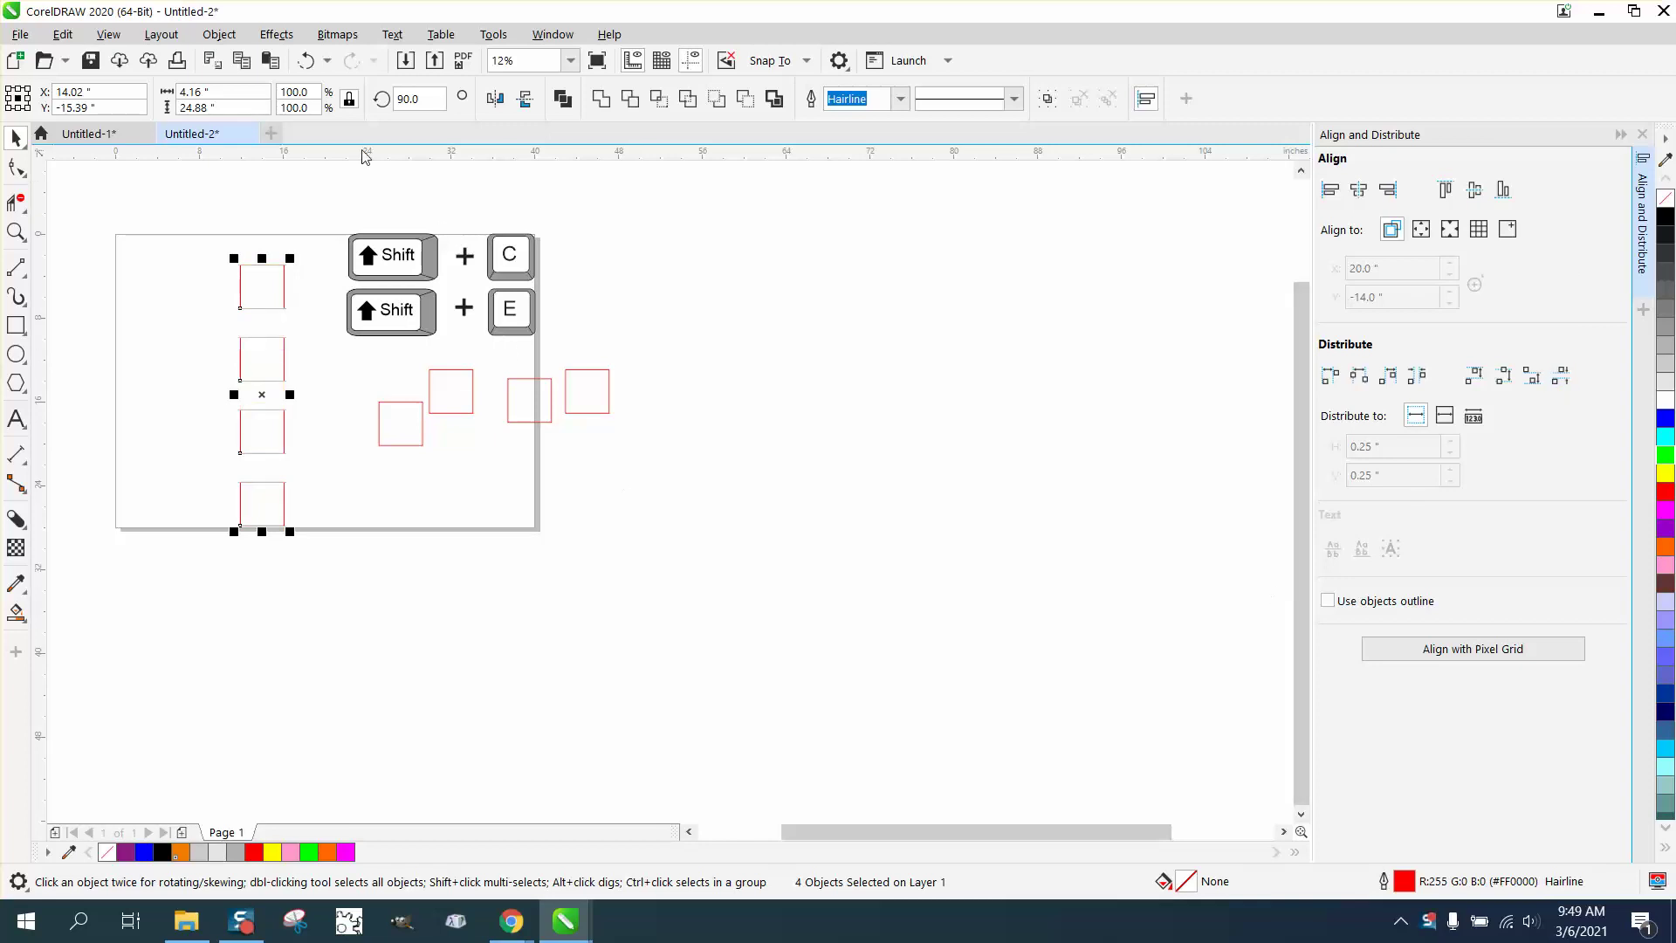
left_click(305, 62)
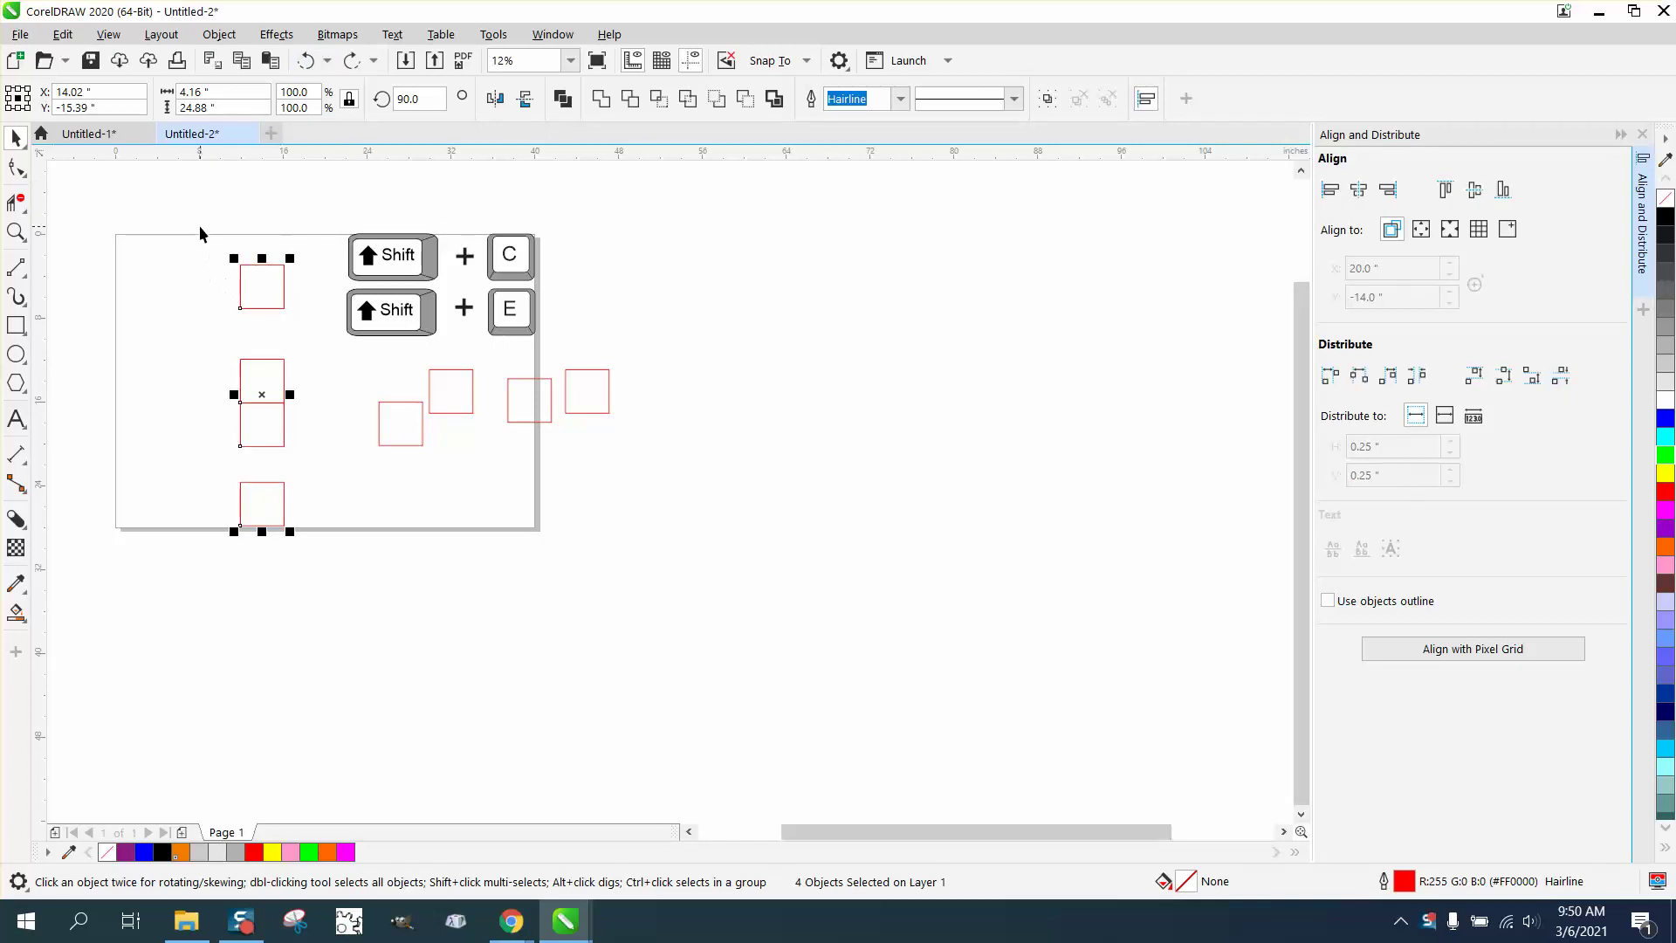
left_click_drag(199, 225, 289, 537)
- Select the four right squares and align them into one row with E
left_click_drag(349, 351, 690, 486)
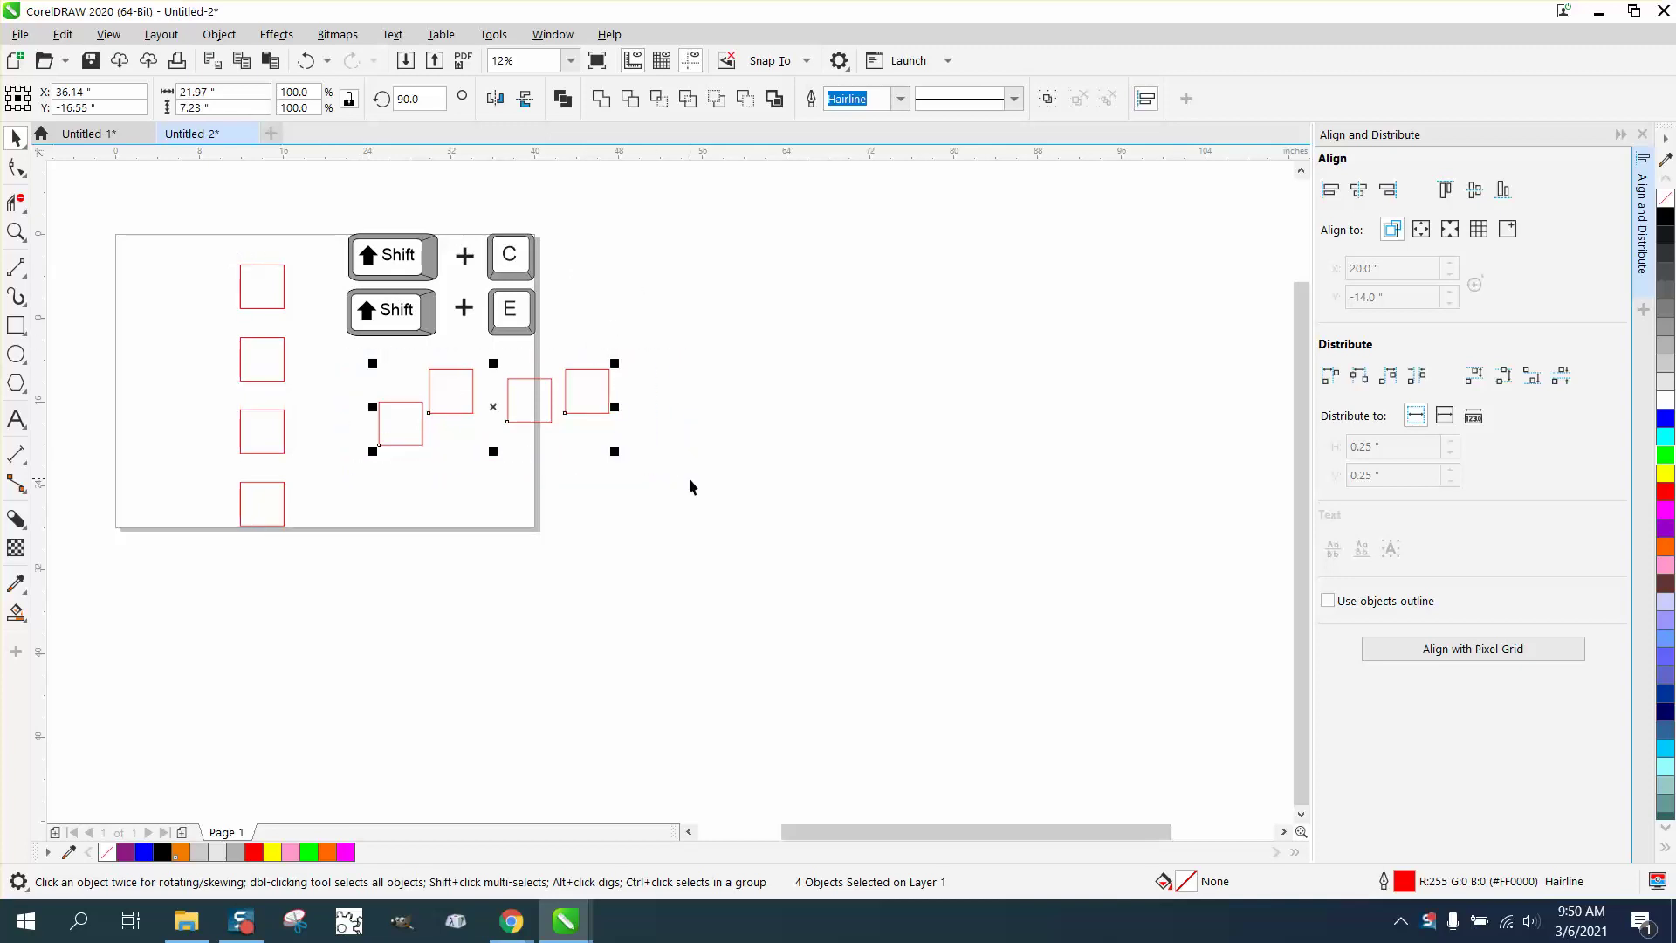
key("e")
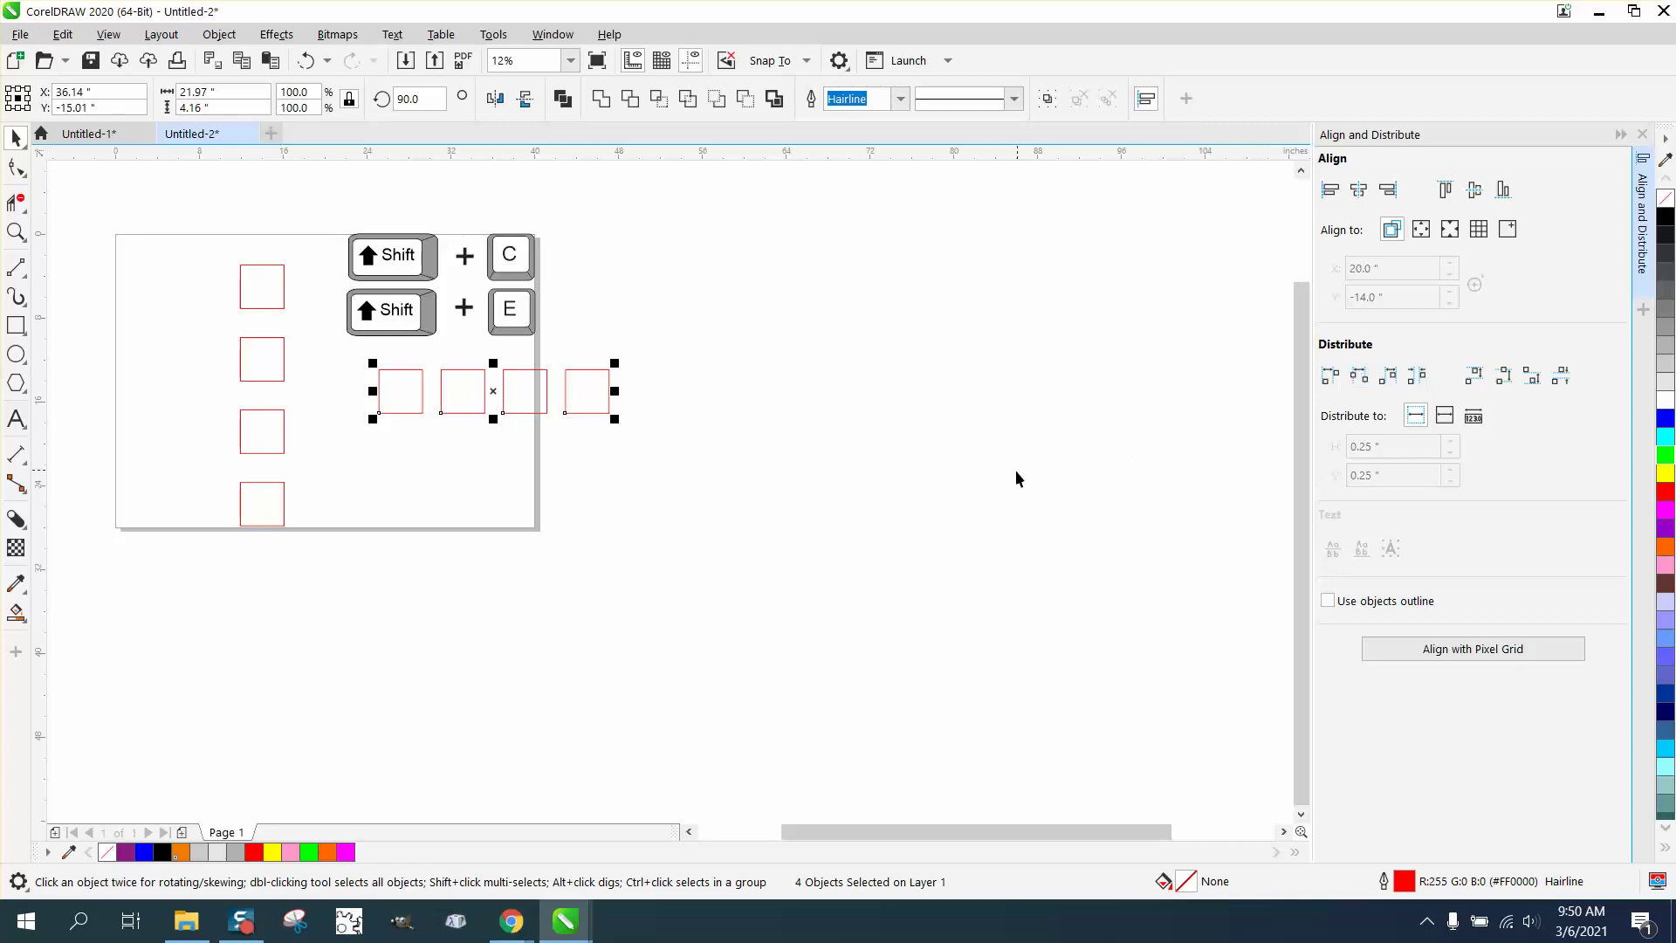
left_click(18, 231)
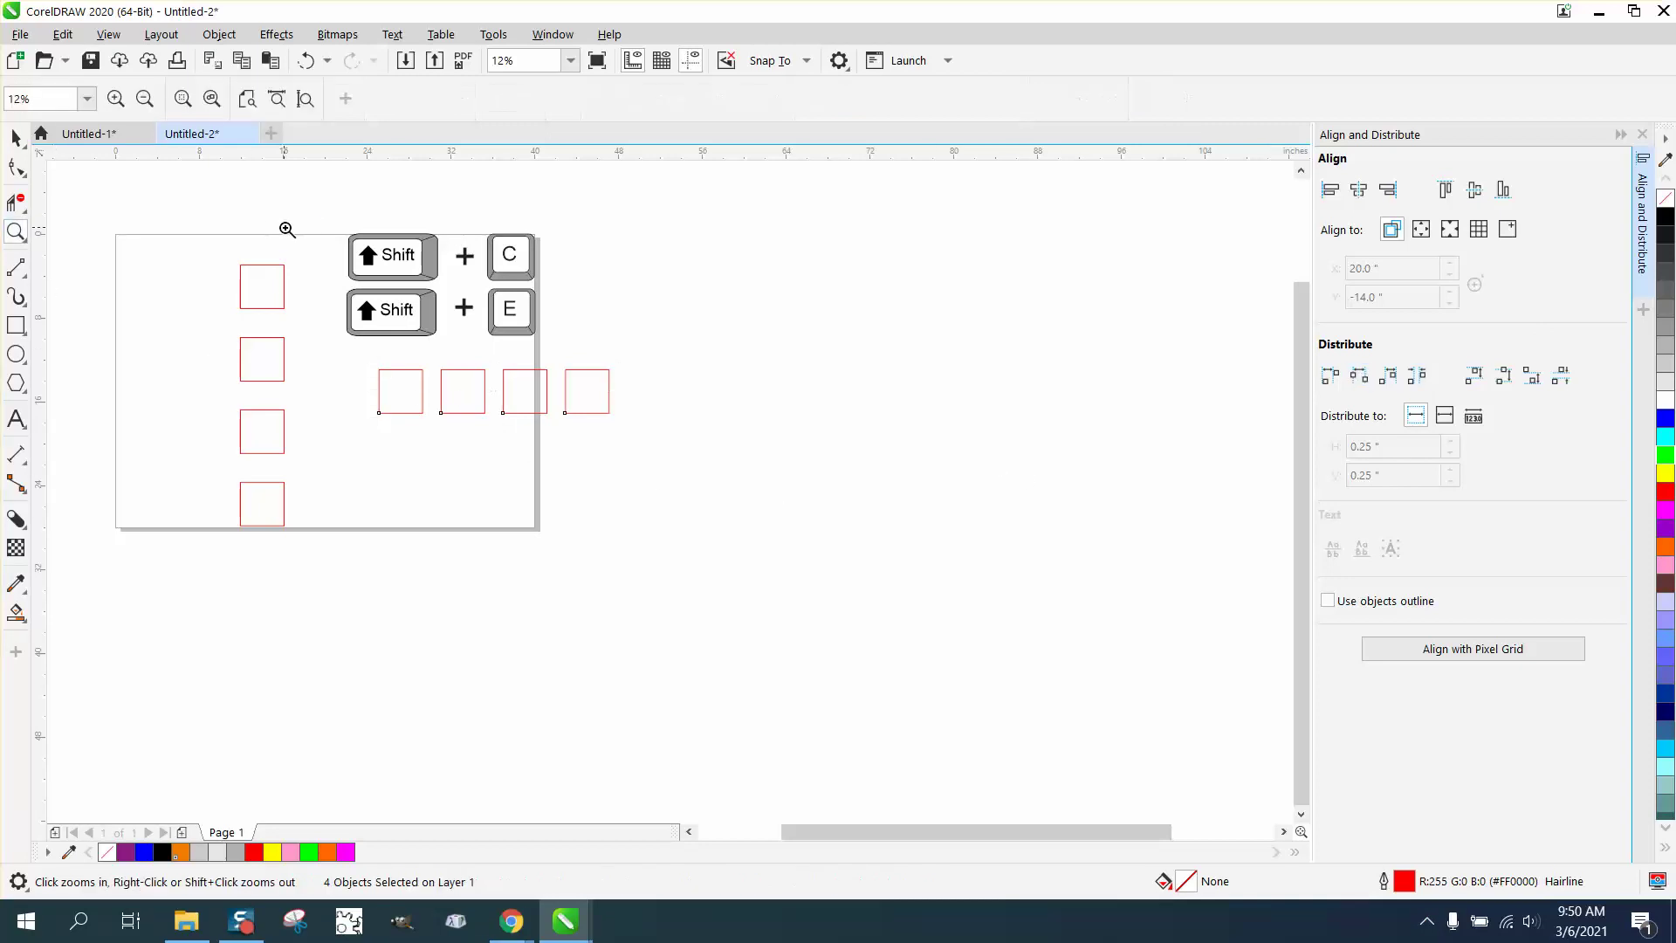
left_click_drag(286, 230, 595, 363)
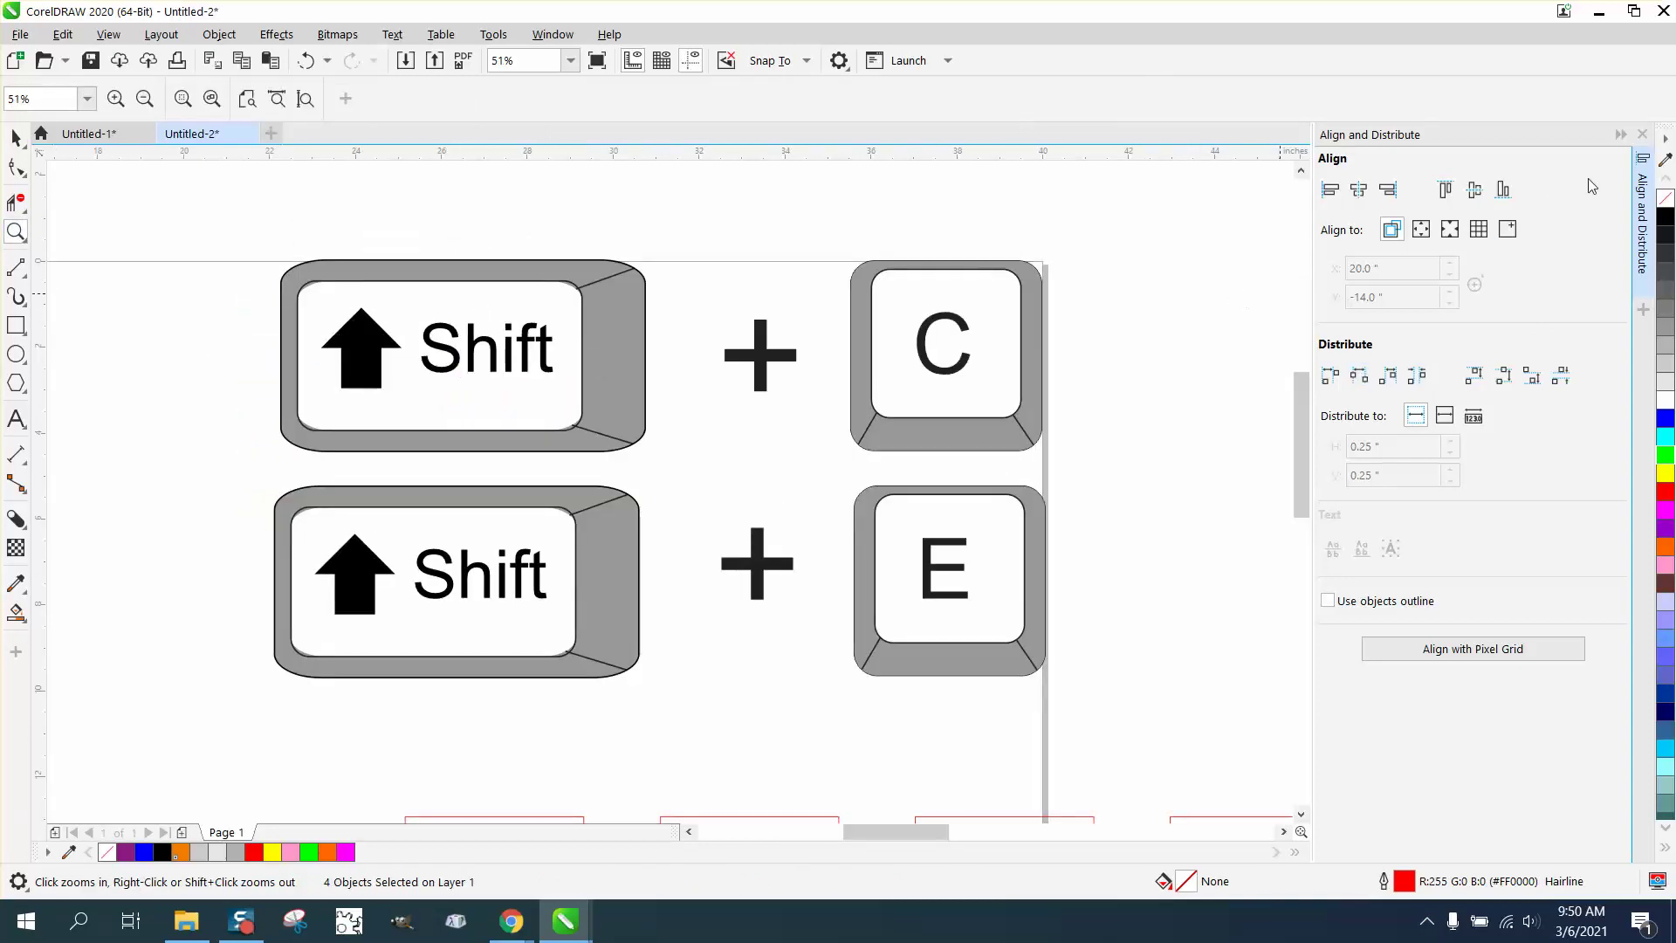
left_click(1642, 133)
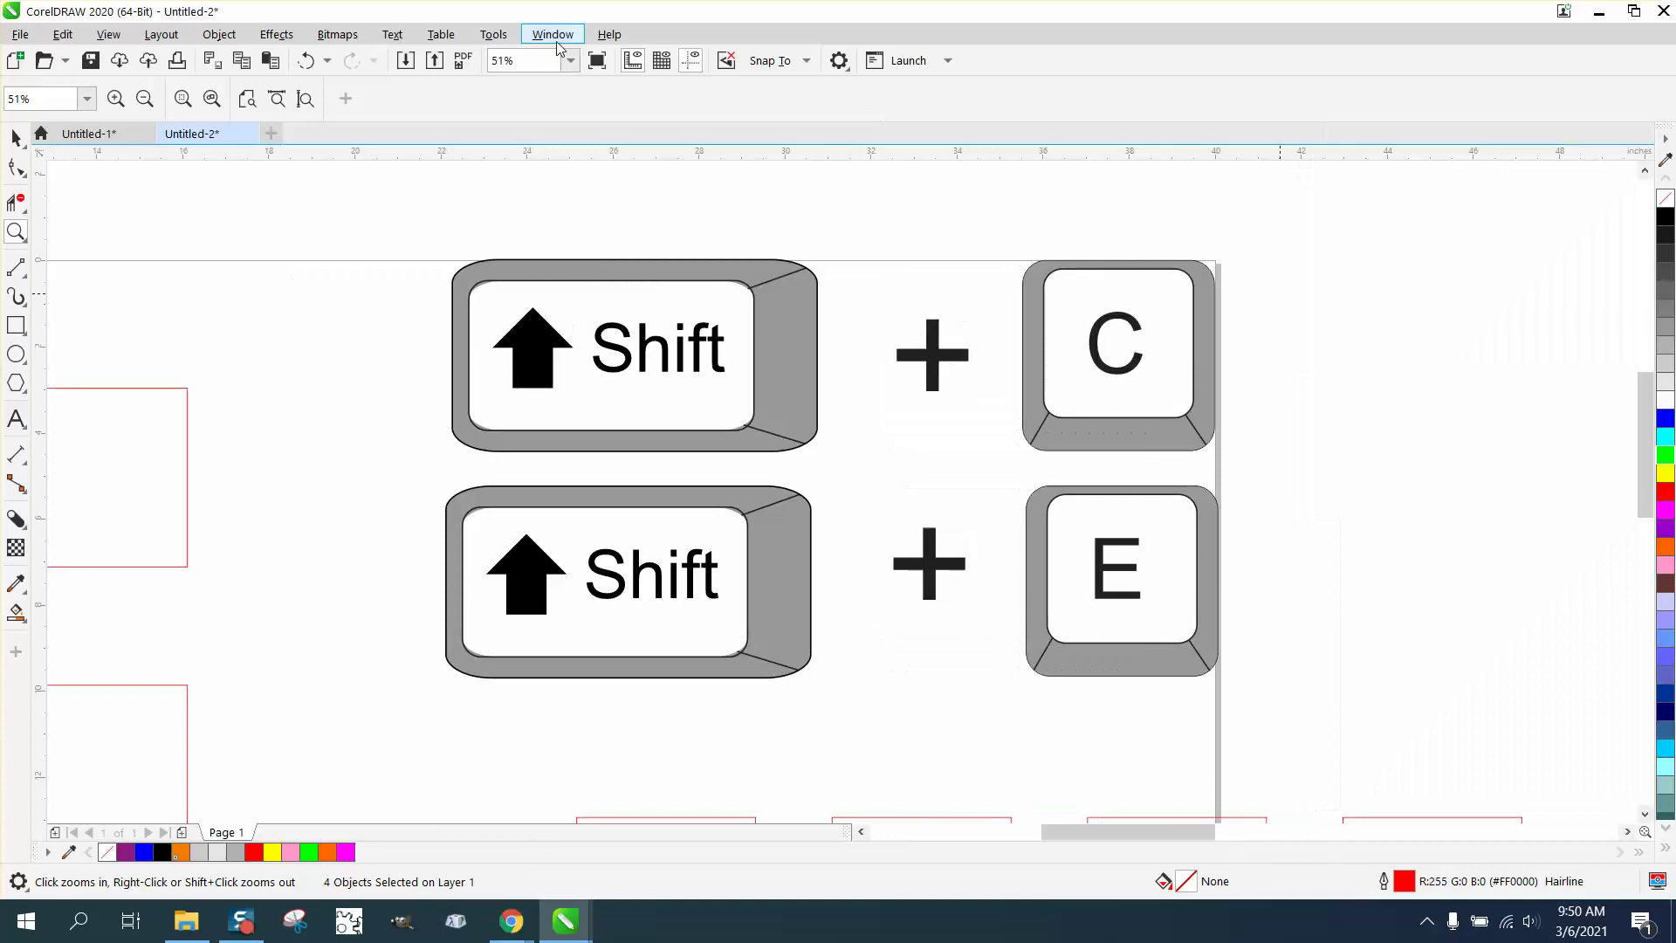
left_click(554, 34)
mouse_move(575, 304)
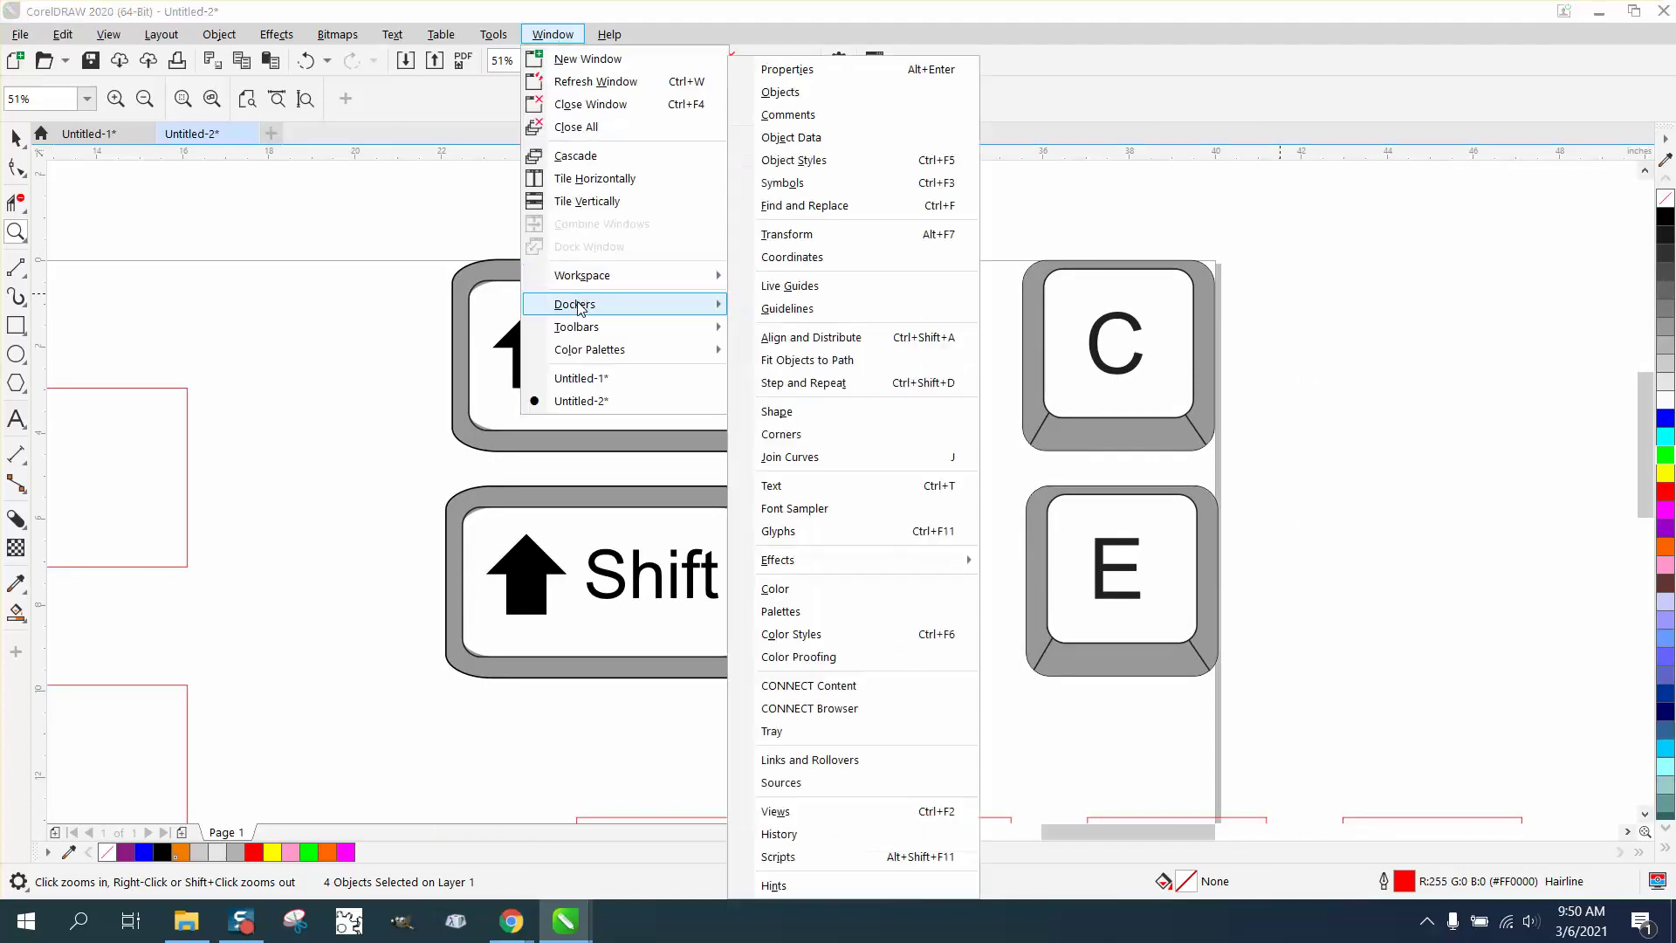
left_click(955, 343)
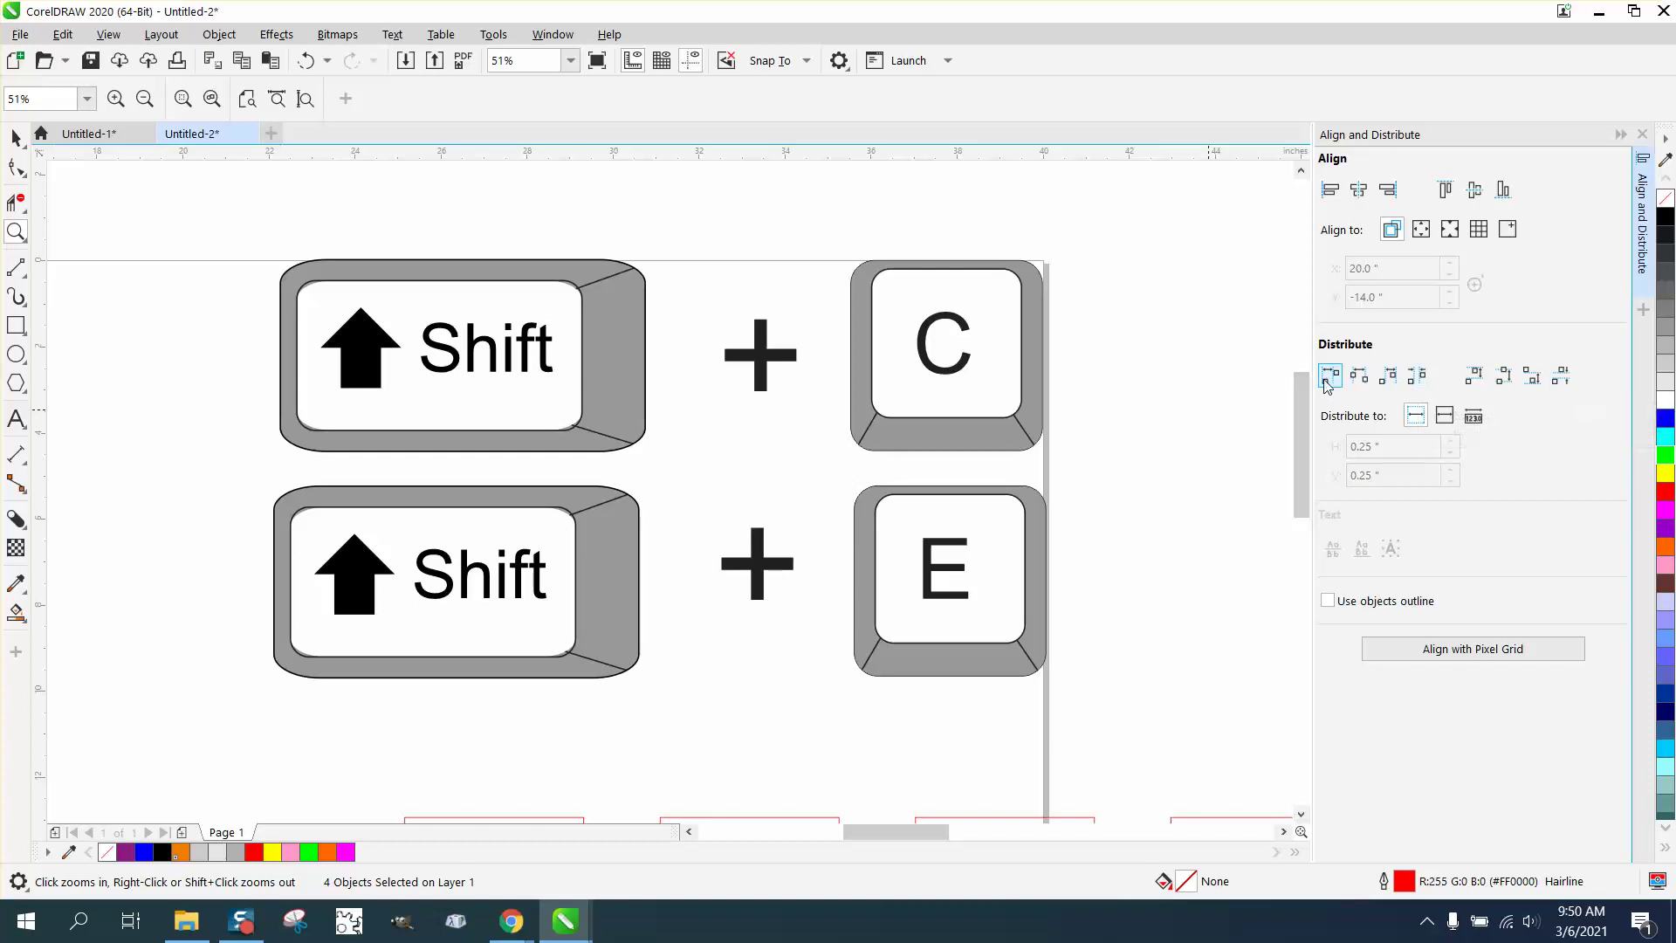
right_click(1268, 373)
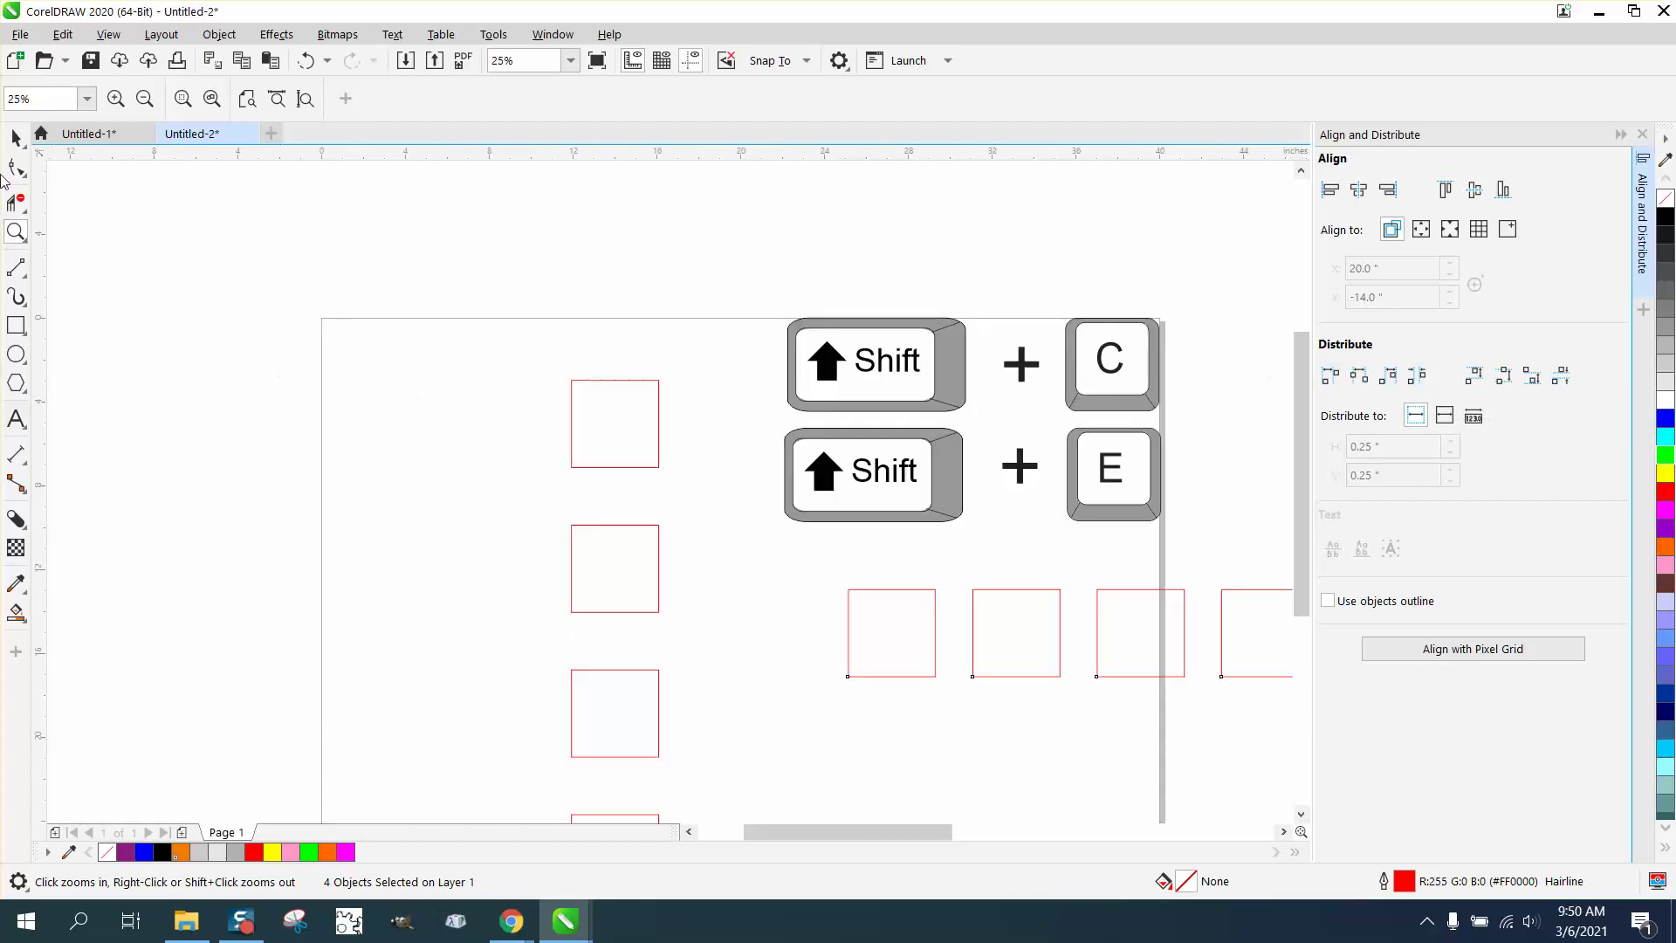
- Duplicate the top left square upward twice and centre-align all six column squares
left_click(15, 136)
scroll(291, 258, "down", 2)
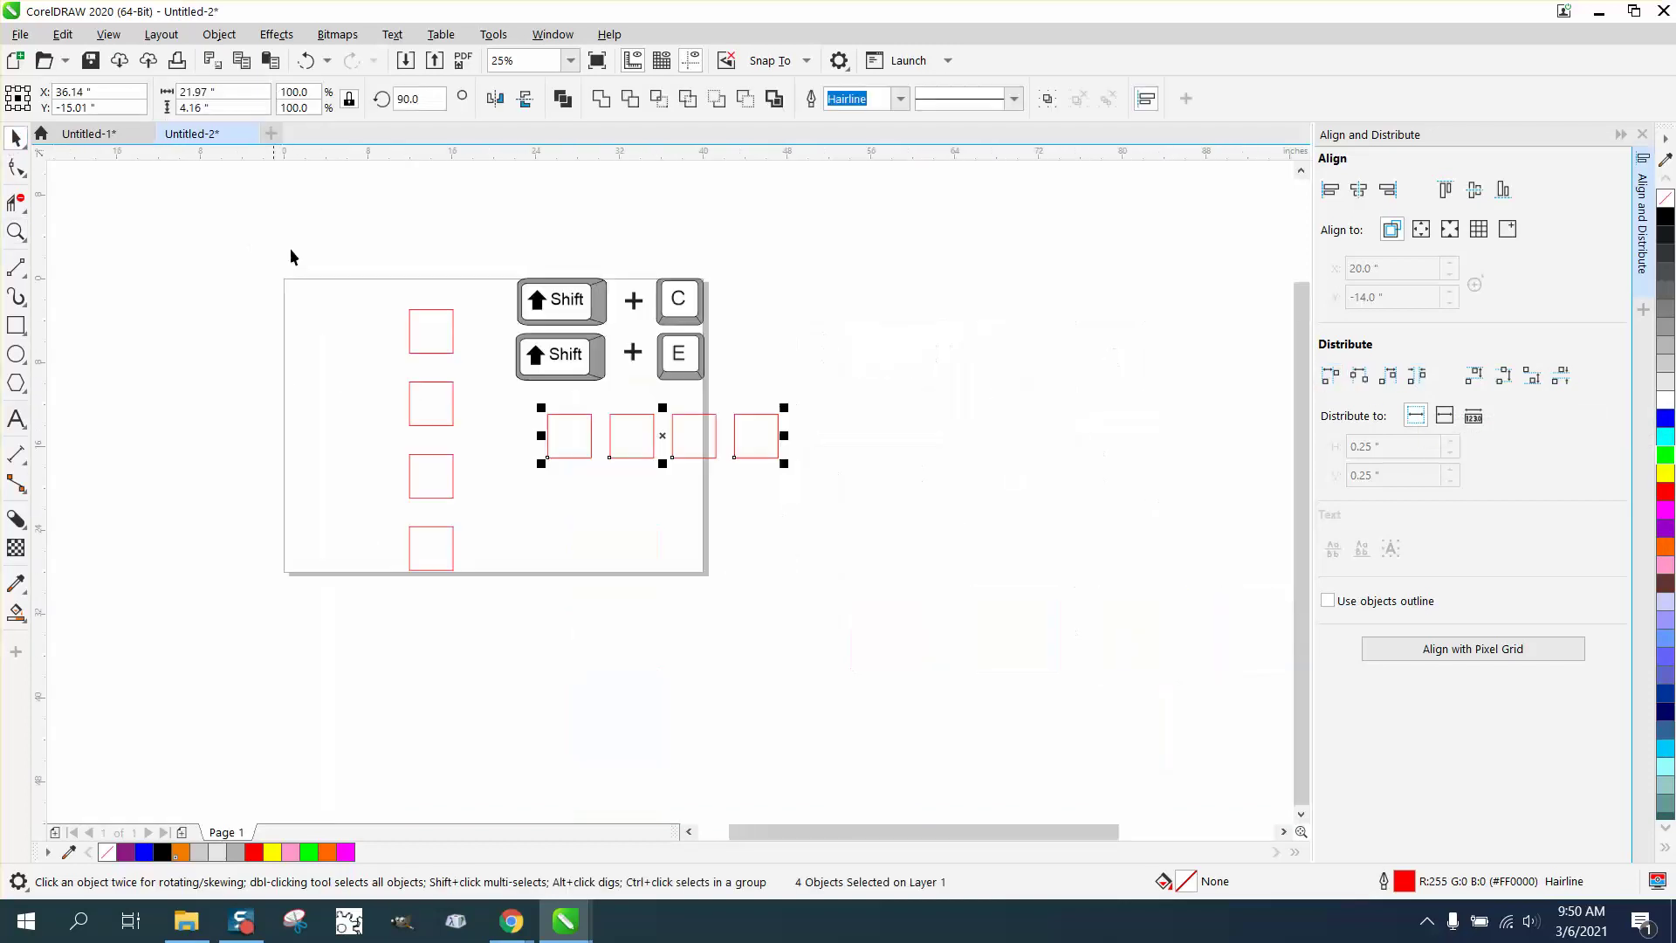
left_click(426, 319)
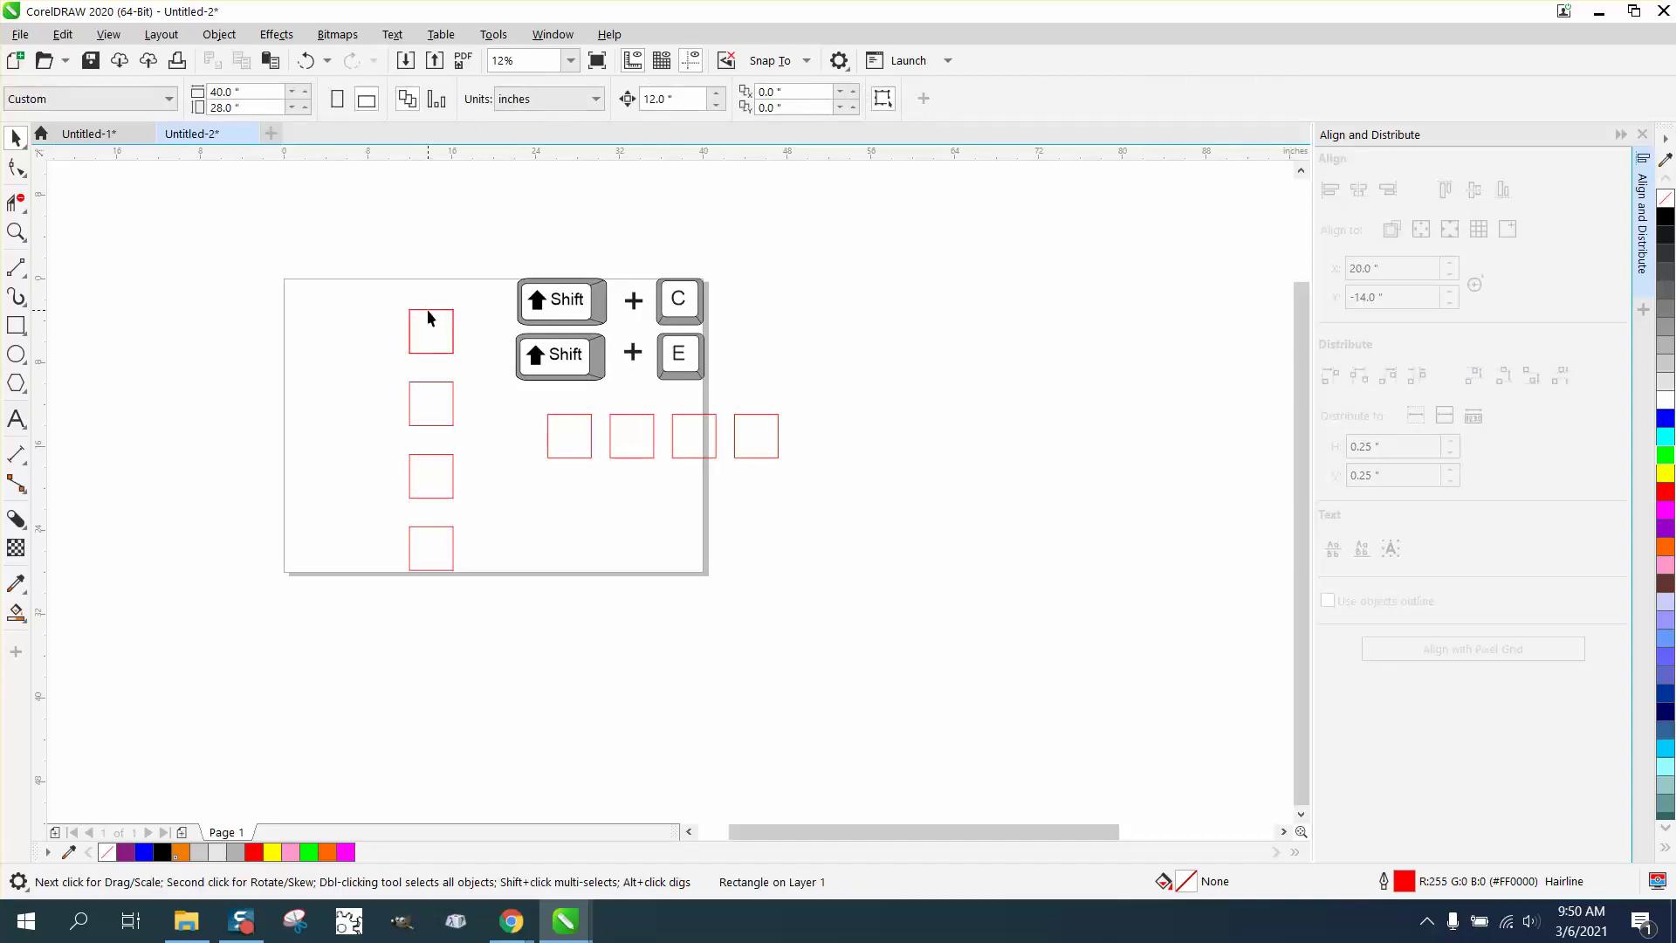
mouse_move(428, 310)
left_mouse_down()
mouse_move(434, 257)
mouse_move(400, 216)
mouse_move(517, 608)
left_mouse_up()
key("ctrl+d")
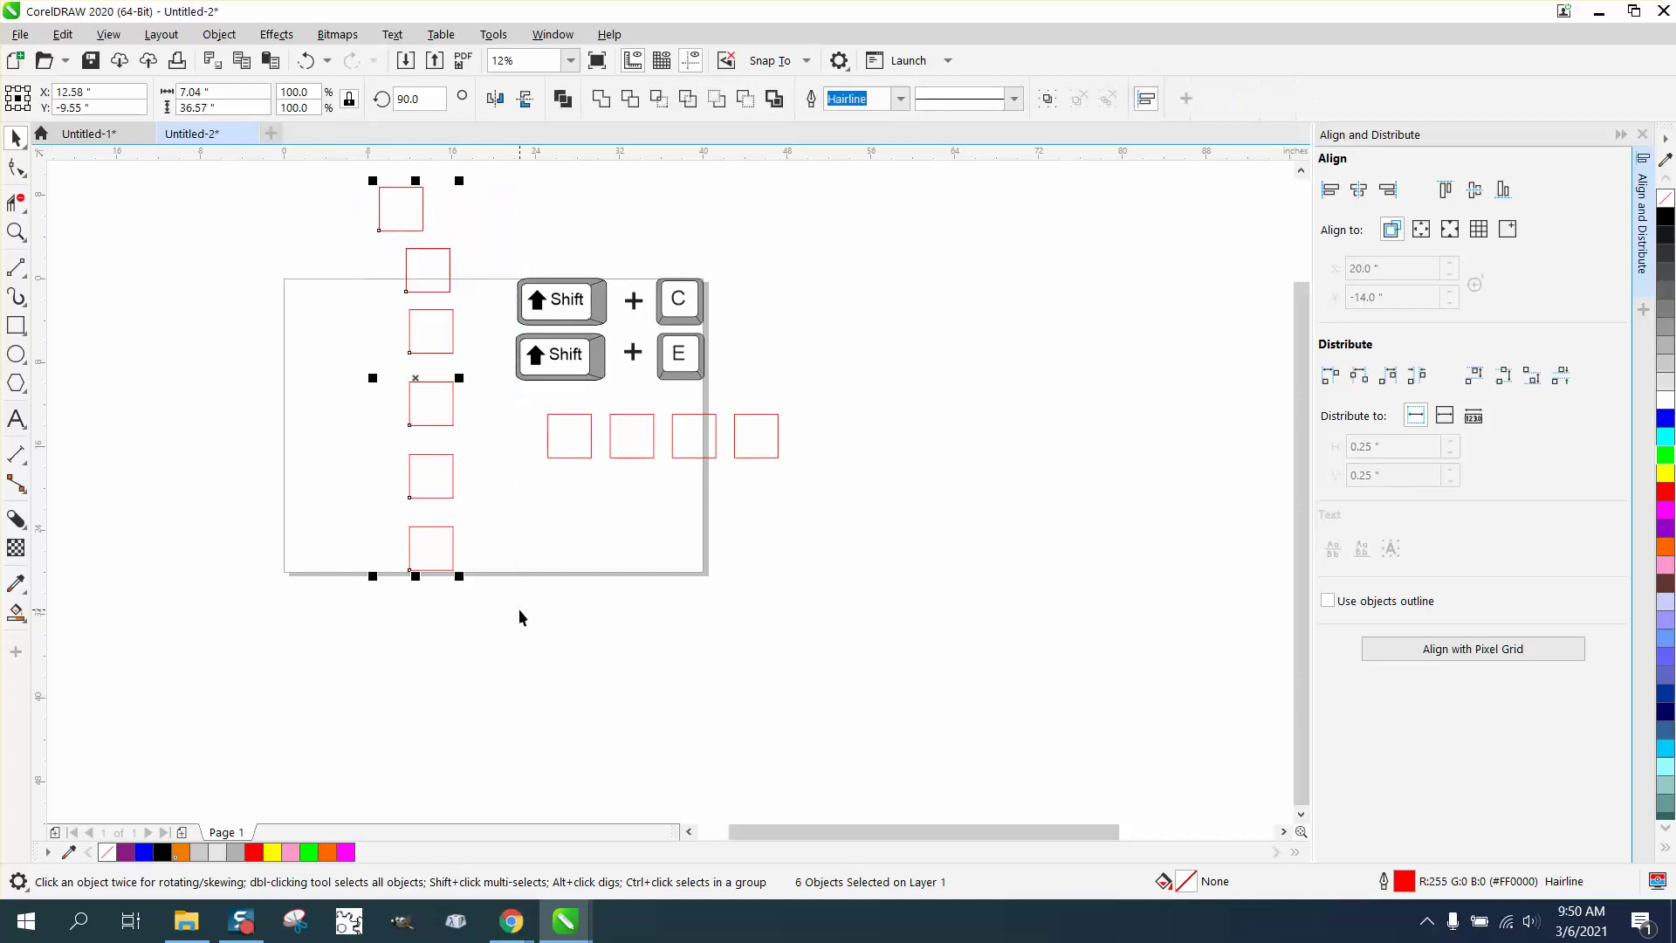
key("c")
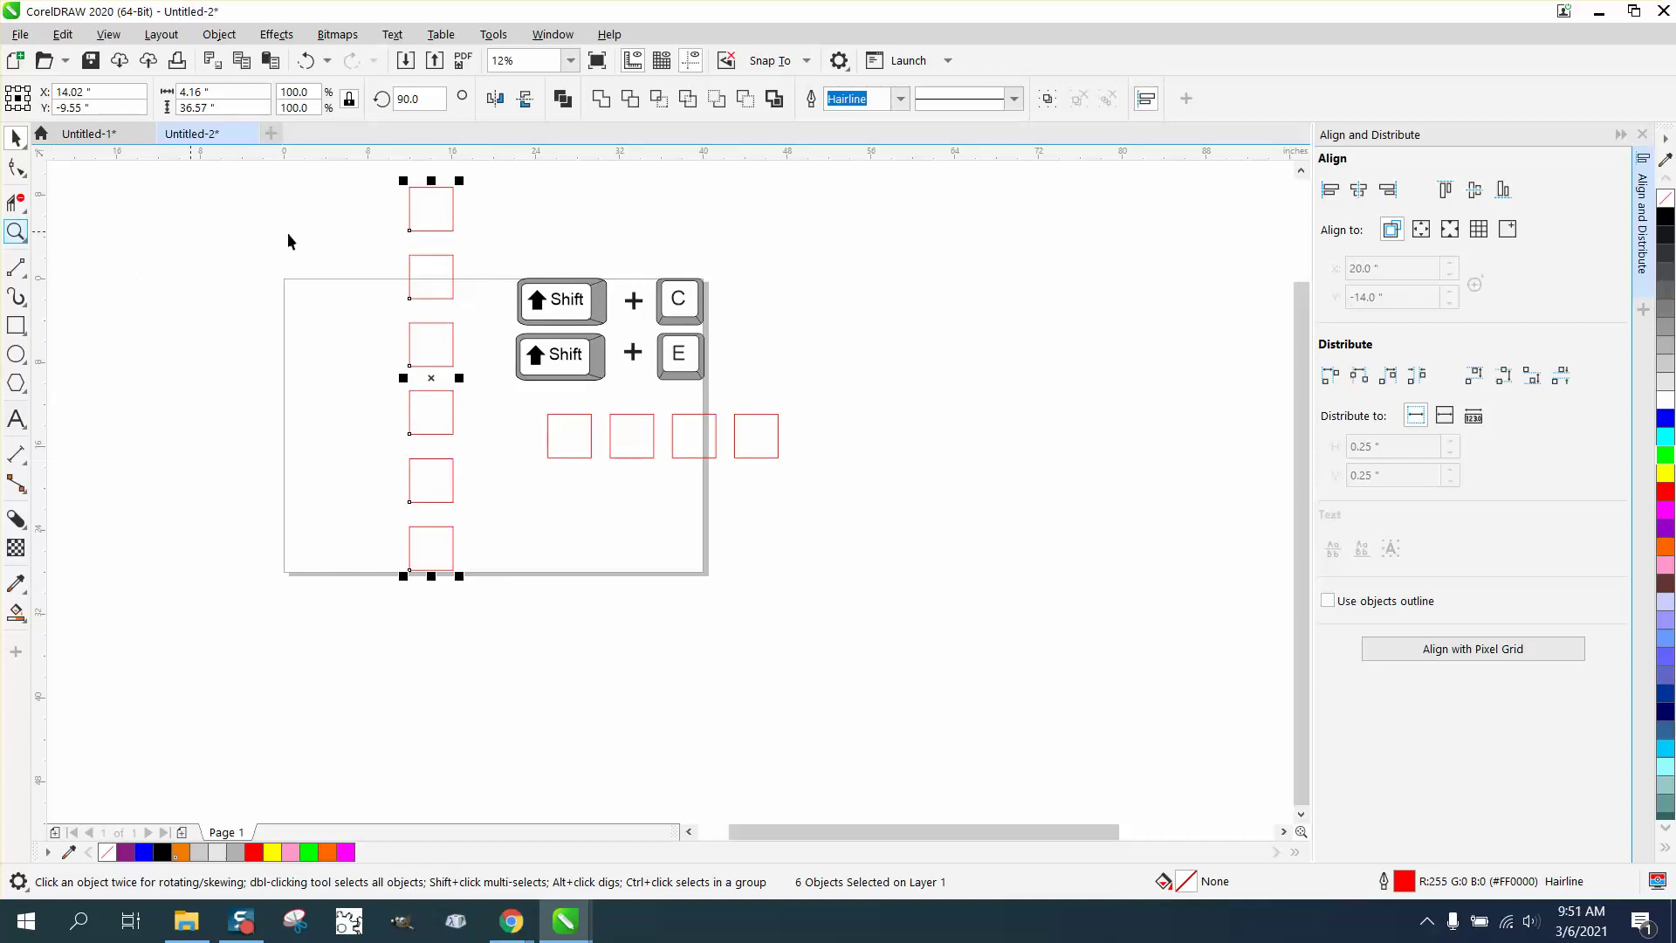
left_click(16, 232)
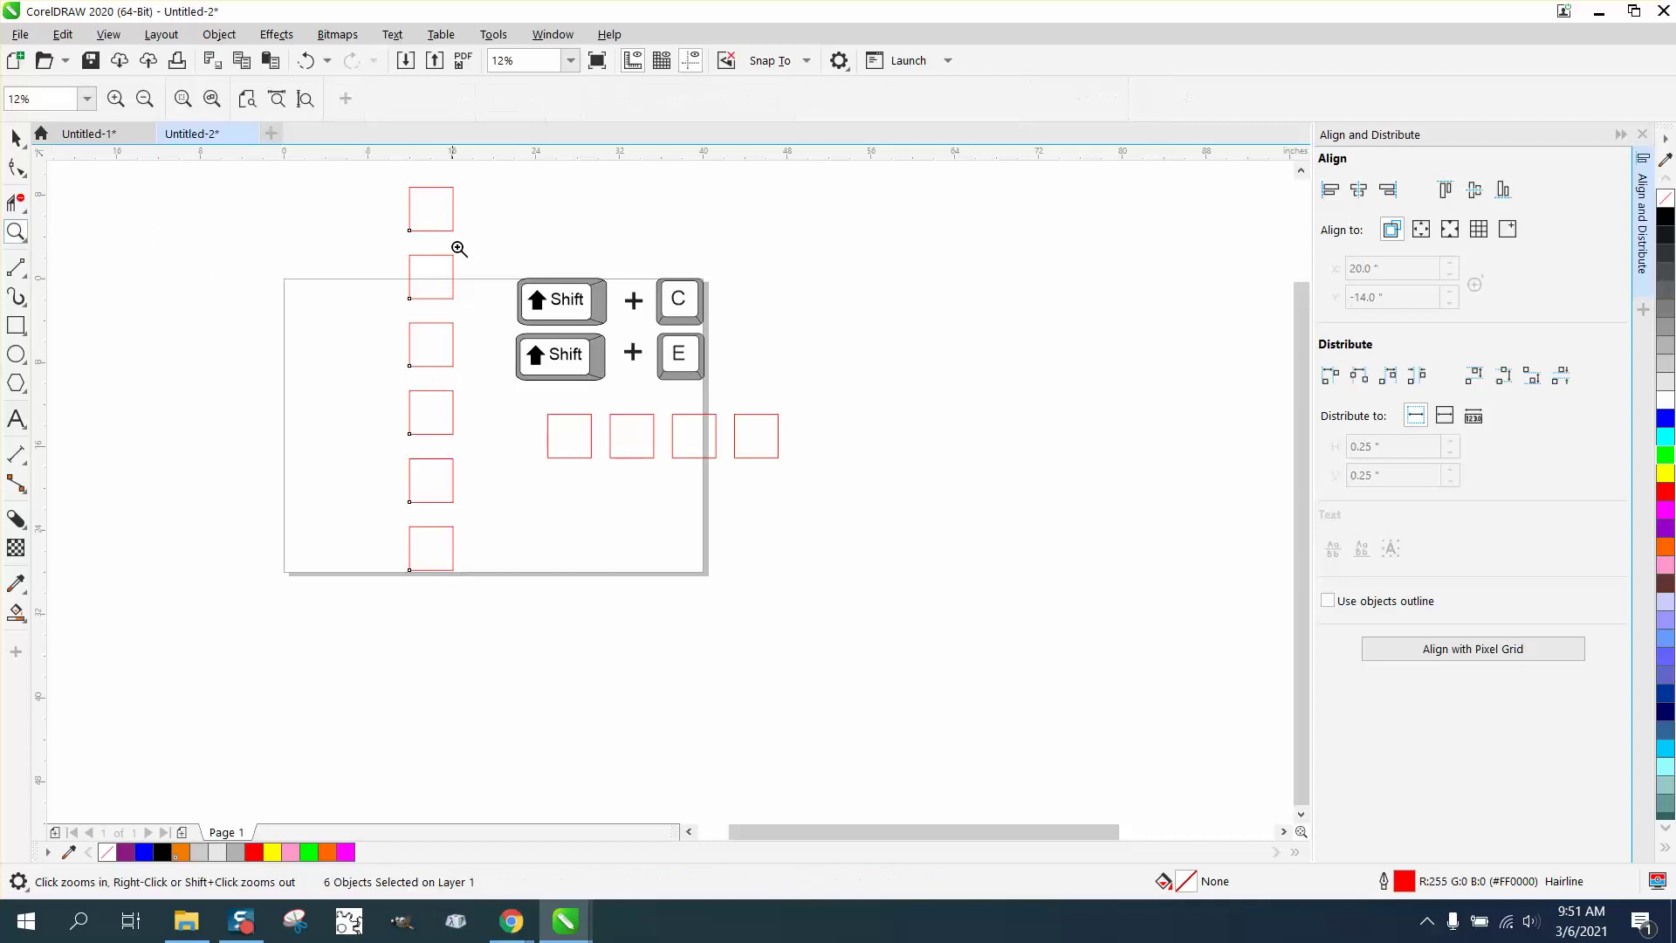